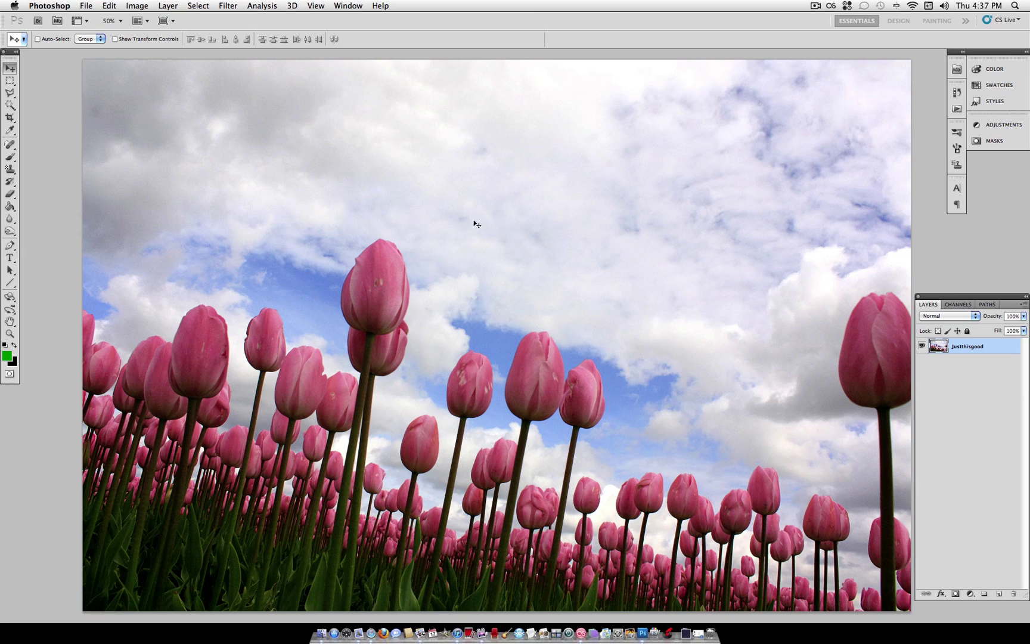
In Lens Correction's Custom settings, set the vignette to Amount -56 and Midpoint about +49.
scroll(505, 226, "right", 2)
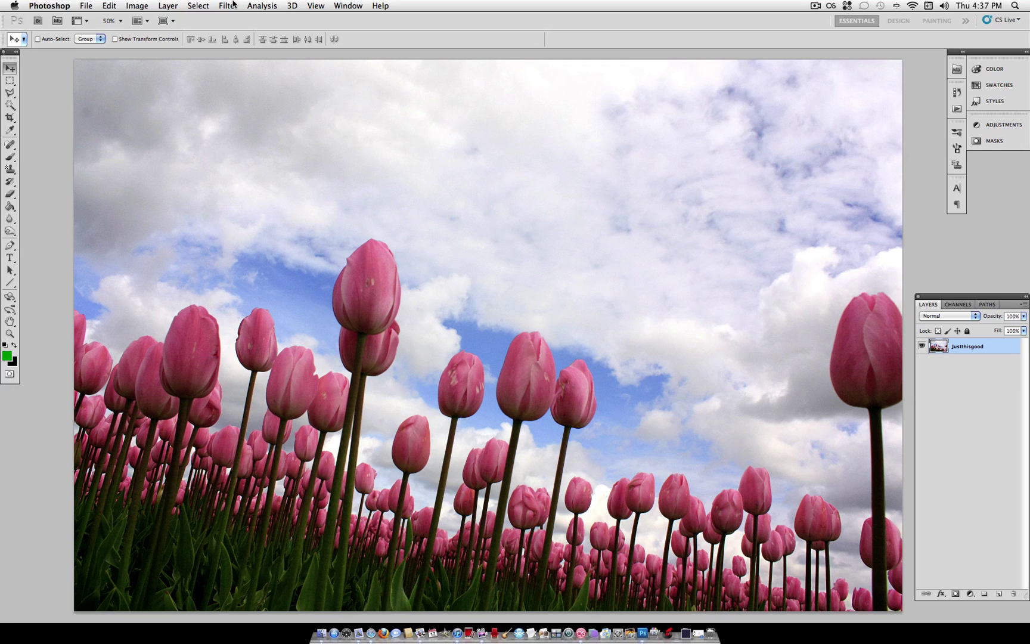
left_click(230, 5)
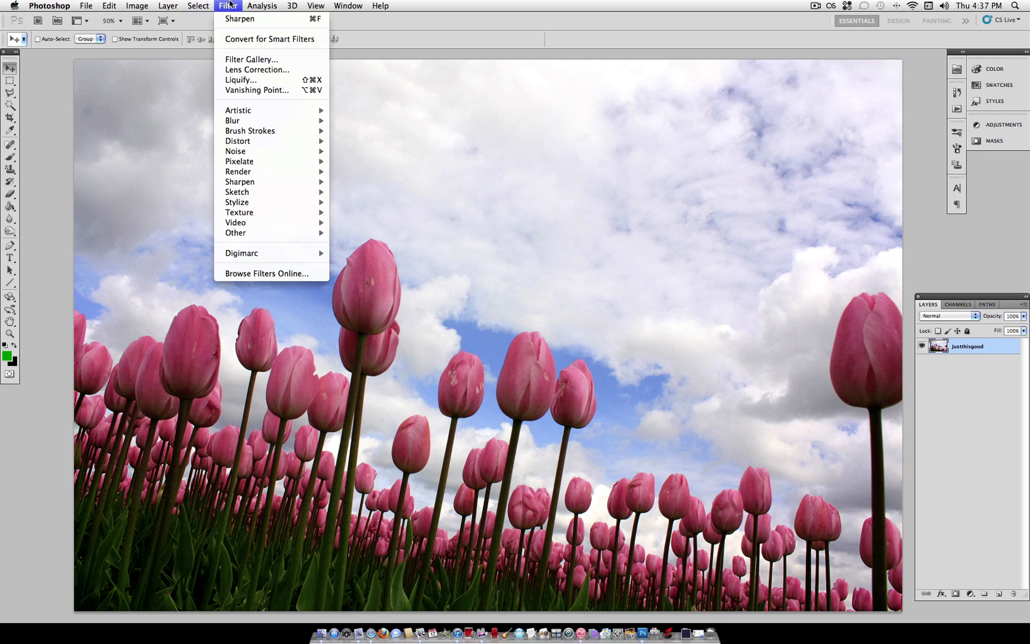
left_click(278, 71)
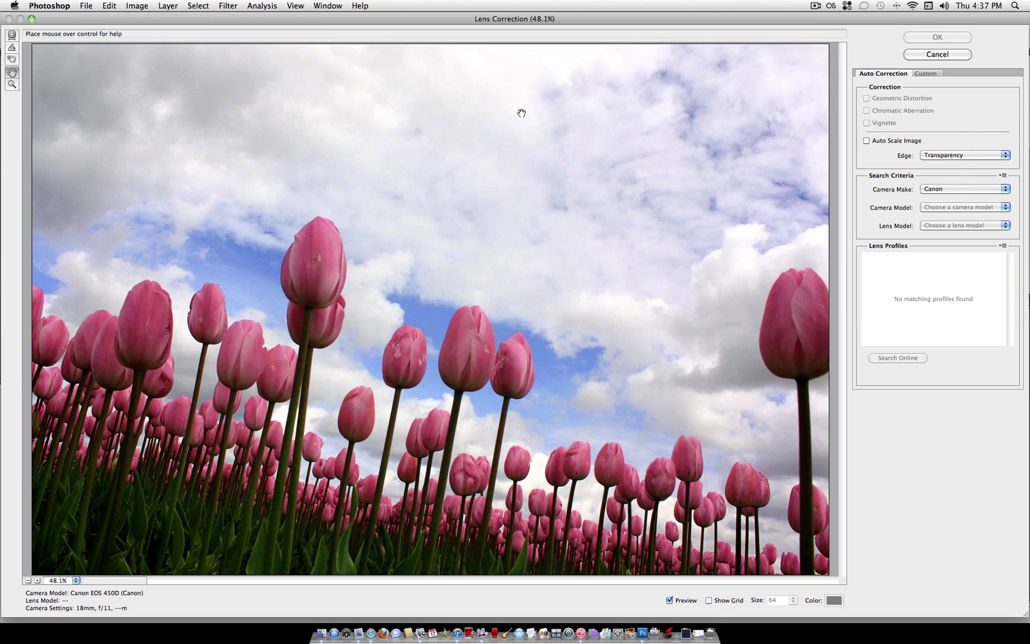
left_click(925, 74)
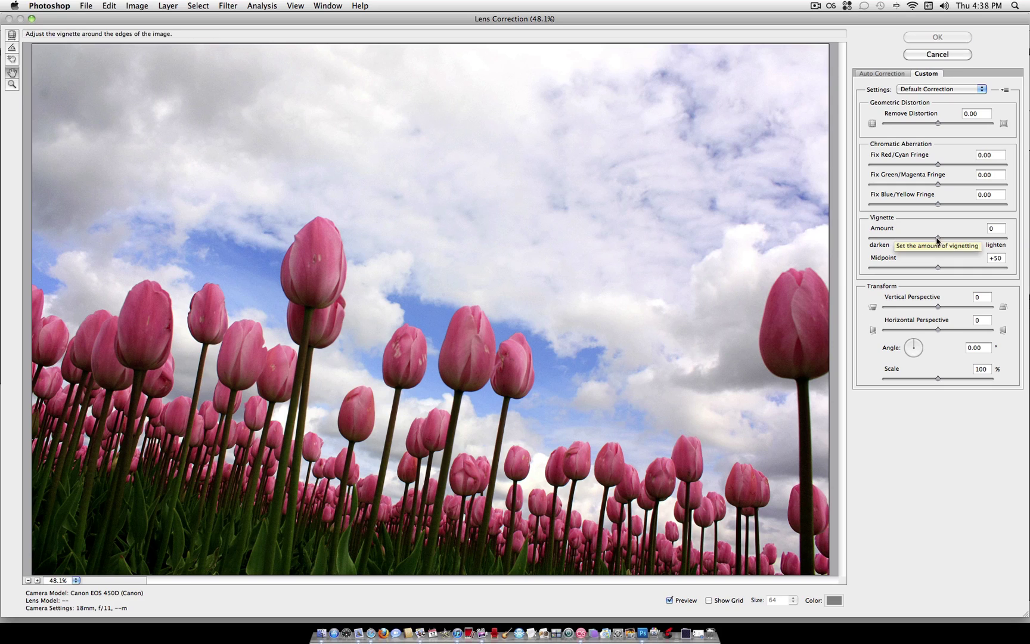
left_click_drag(938, 241, 911, 240)
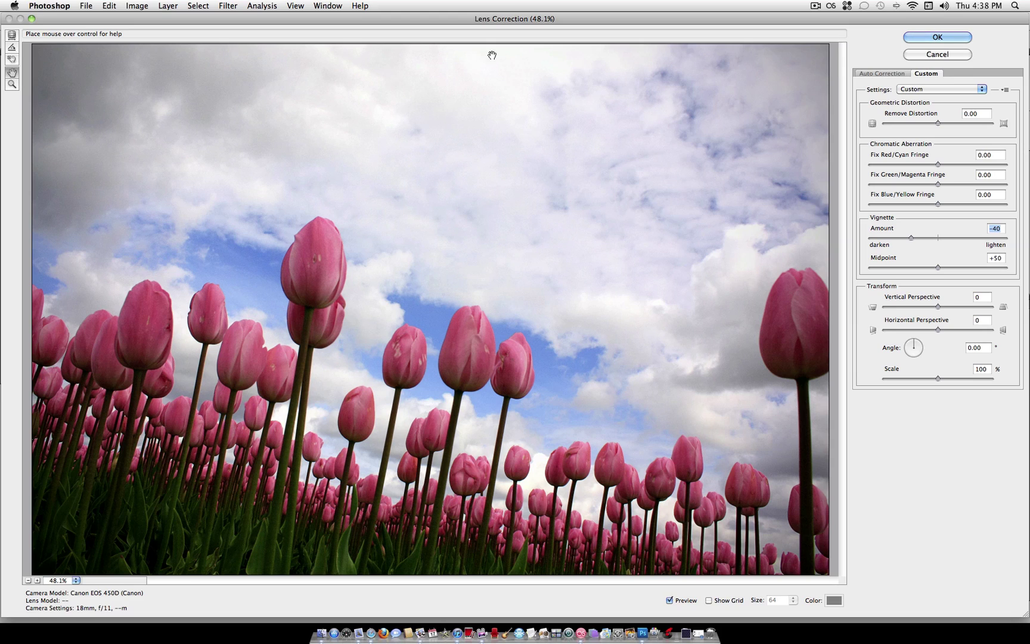
left_click_drag(911, 237, 901, 239)
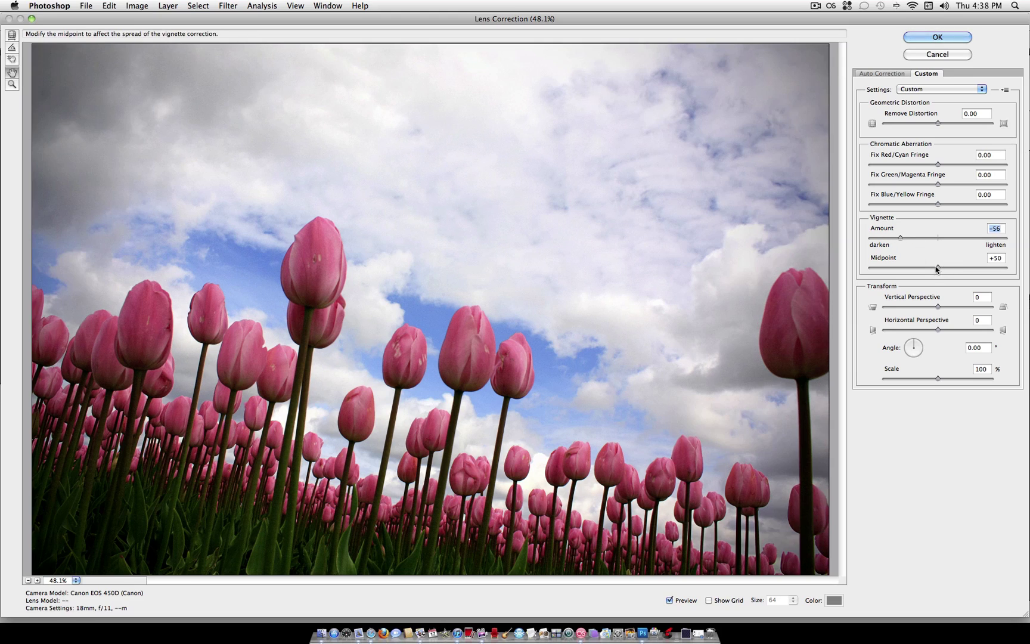
mouse_move(947, 268)
left_mouse_down()
mouse_move(968, 269)
mouse_move(939, 269)
left_mouse_up()
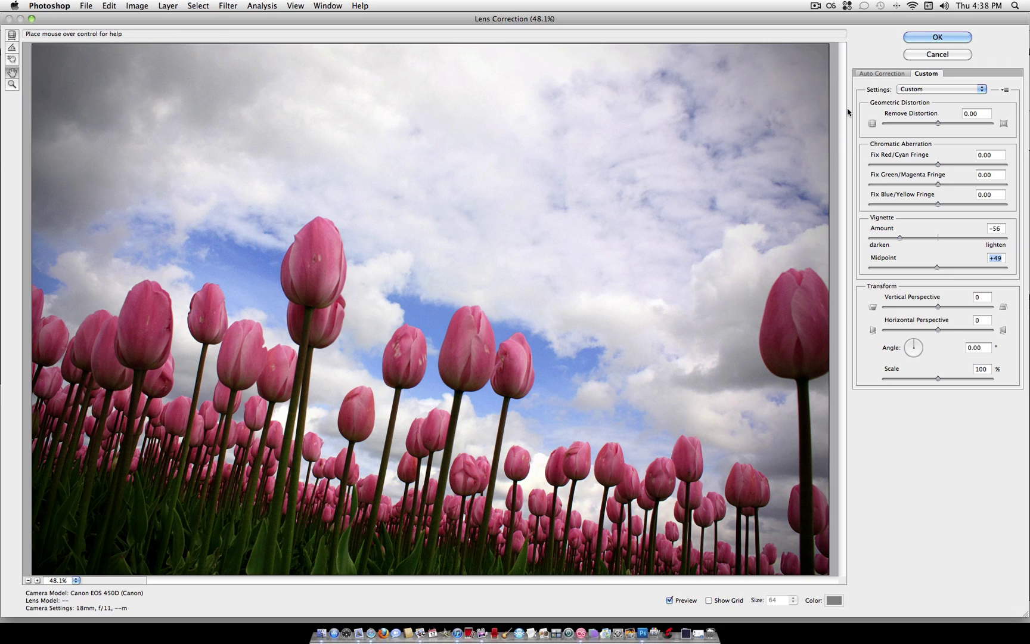
Apply the Lens Correction vignette to the tulip photo.
left_click(939, 35)
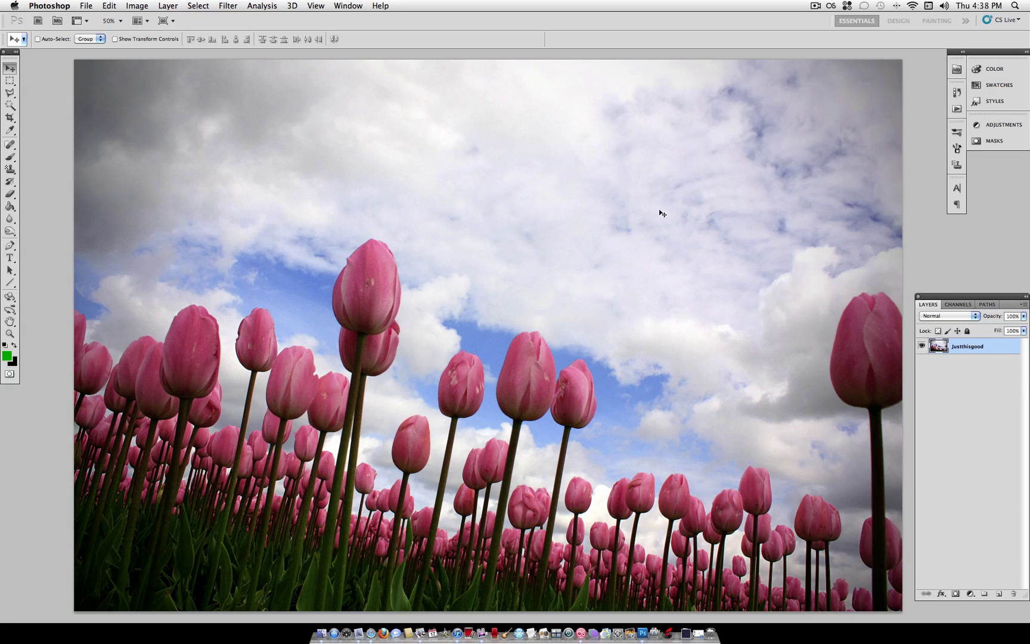
scroll(661, 212, "right", 5)
scroll(656, 222, "left", 2)
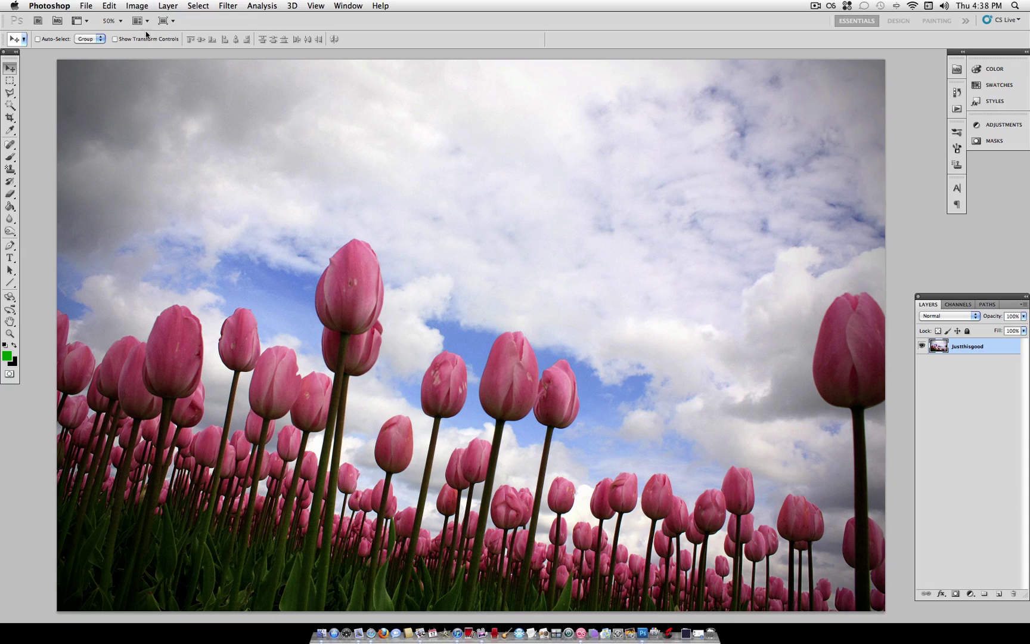
Bring up the Image > Adjustments list with Color Balance in view.
left_click(134, 4)
mouse_move(134, 22)
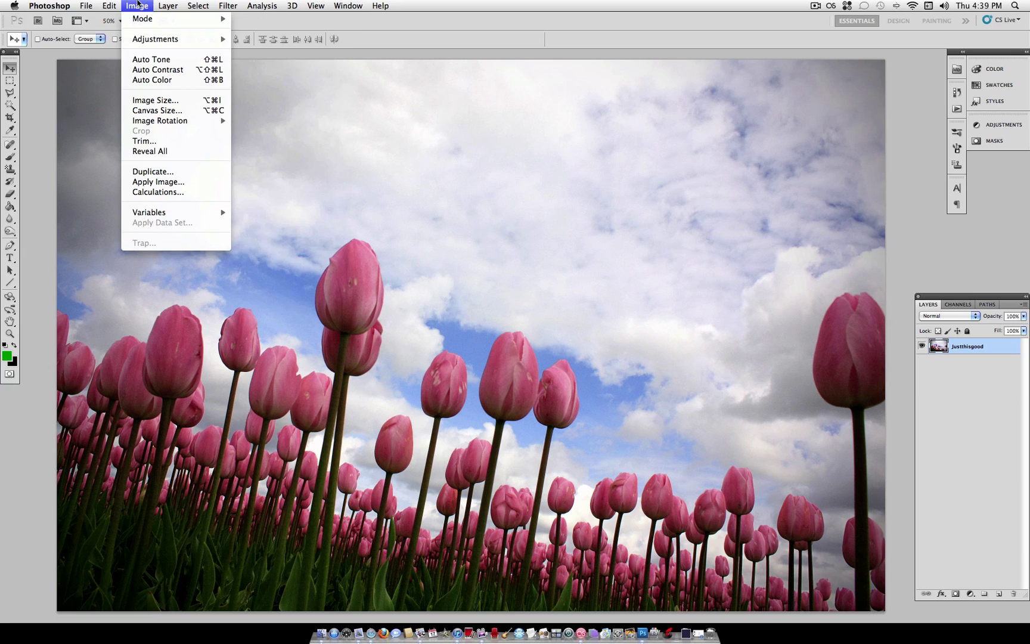
mouse_move(151, 41)
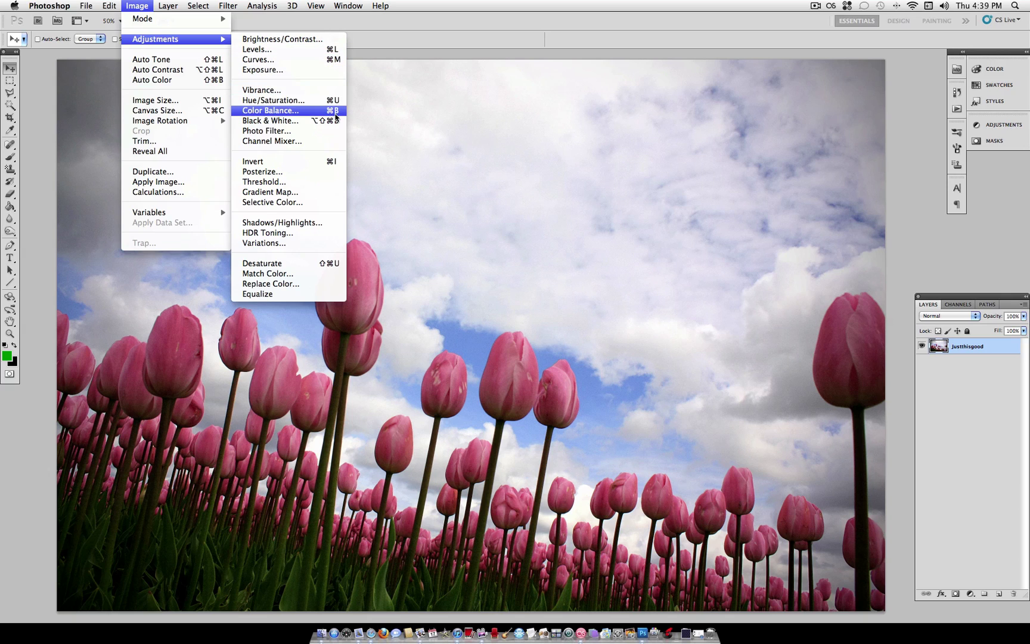
In Color Balance, nudge midtones toward red and yellow and set highlights to +8, 0, -12.
left_click(336, 111)
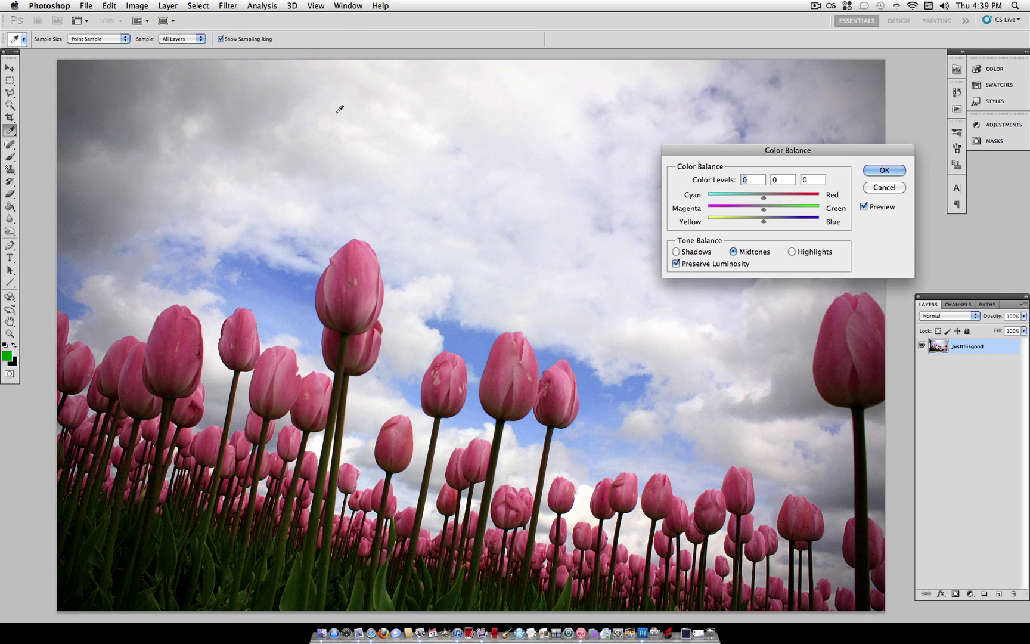
left_click_drag(794, 155, 750, 152)
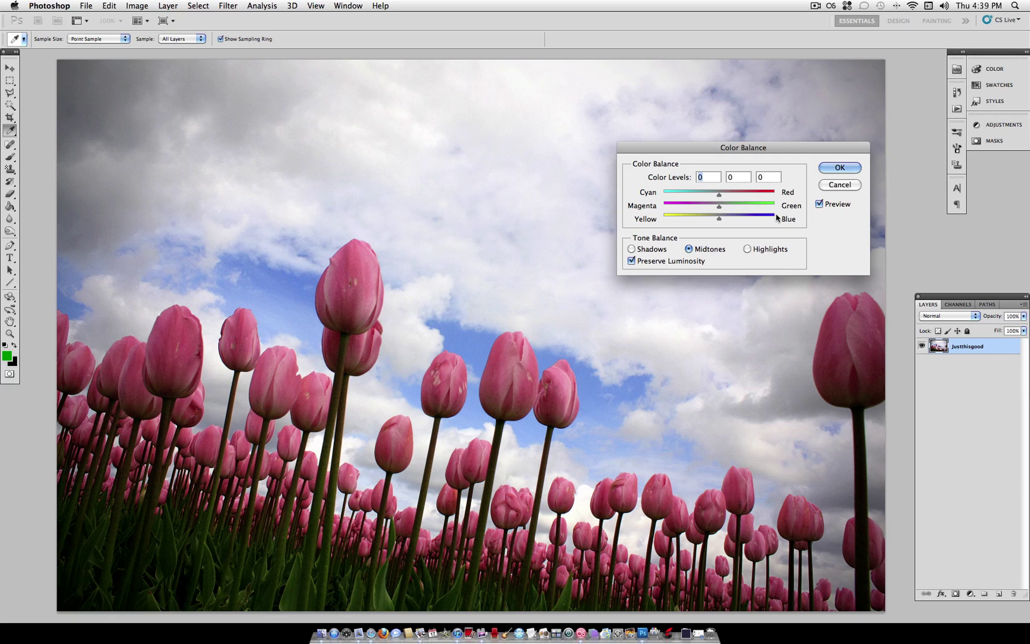
left_click(732, 196)
left_click_drag(717, 221, 711, 195)
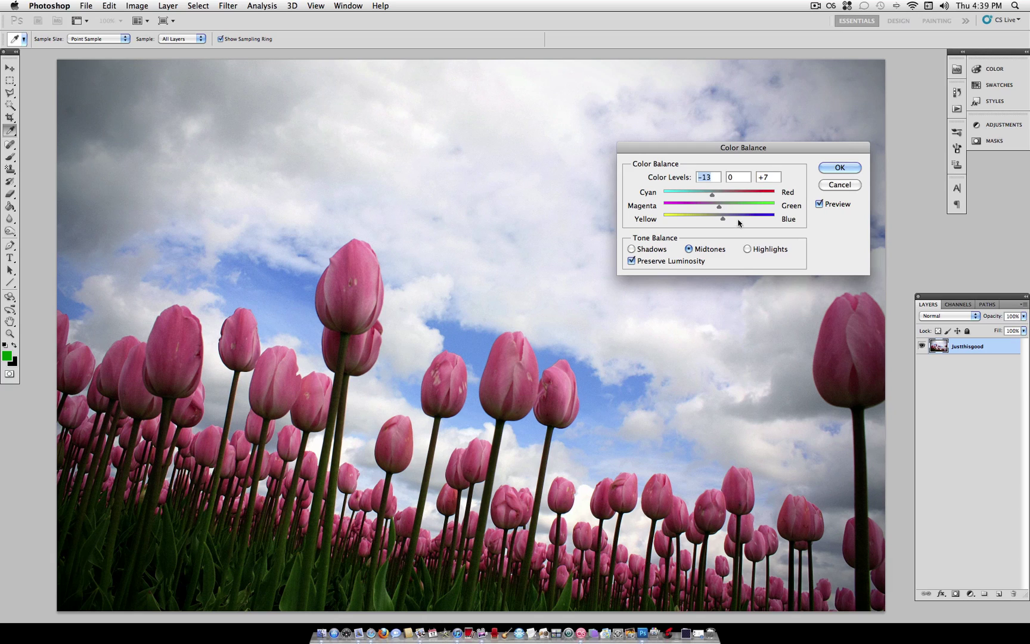
left_click(749, 252)
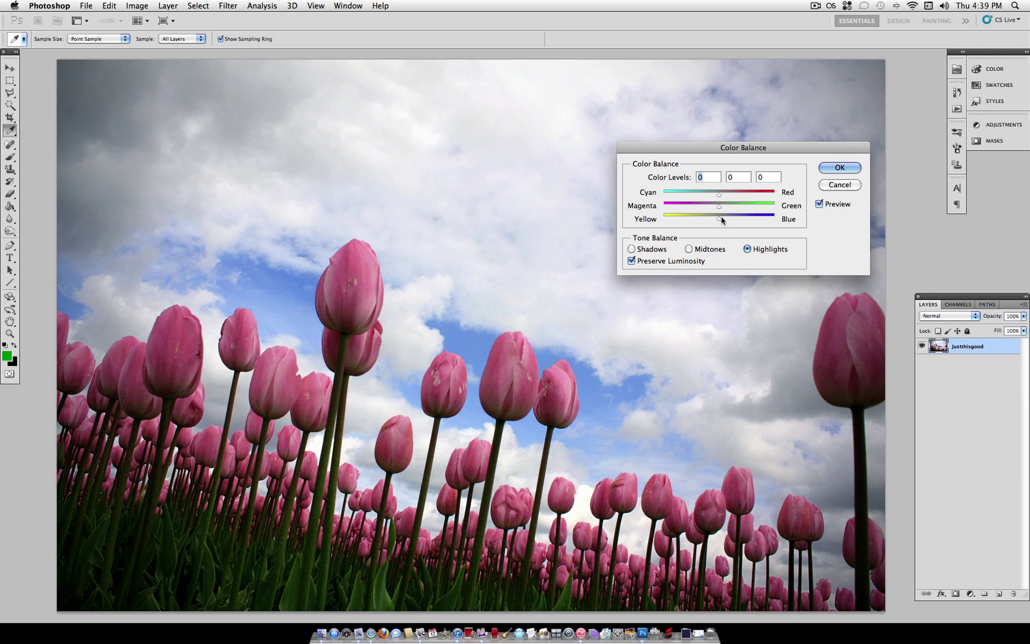
left_click_drag(719, 220, 723, 195)
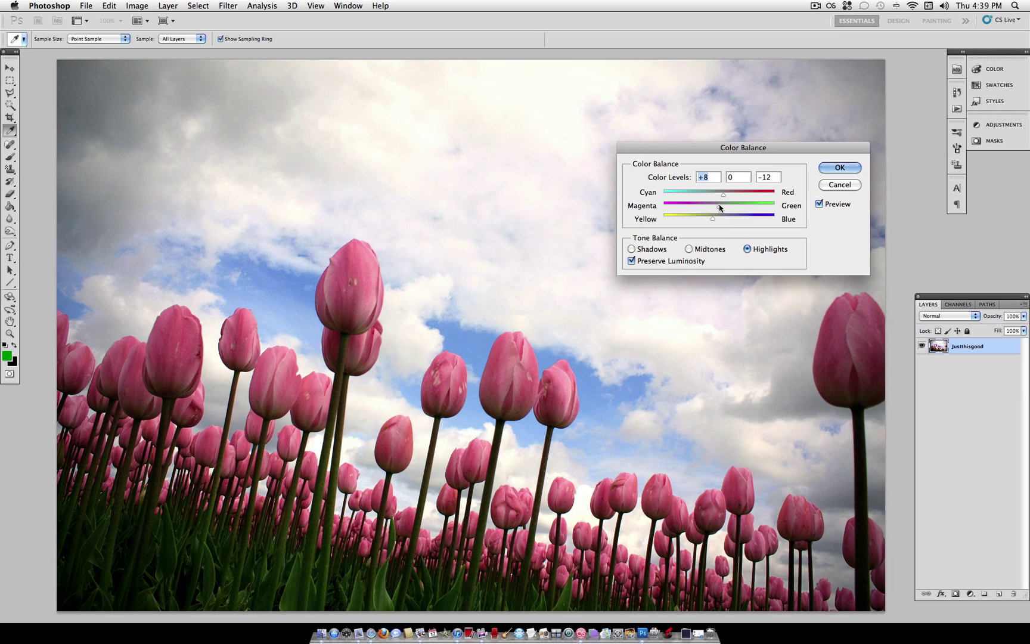
left_click(720, 207)
Set the shadows to -10, +17, +32 for deeper, cooler shadows.
left_click(658, 250)
left_click_drag(720, 220, 741, 222)
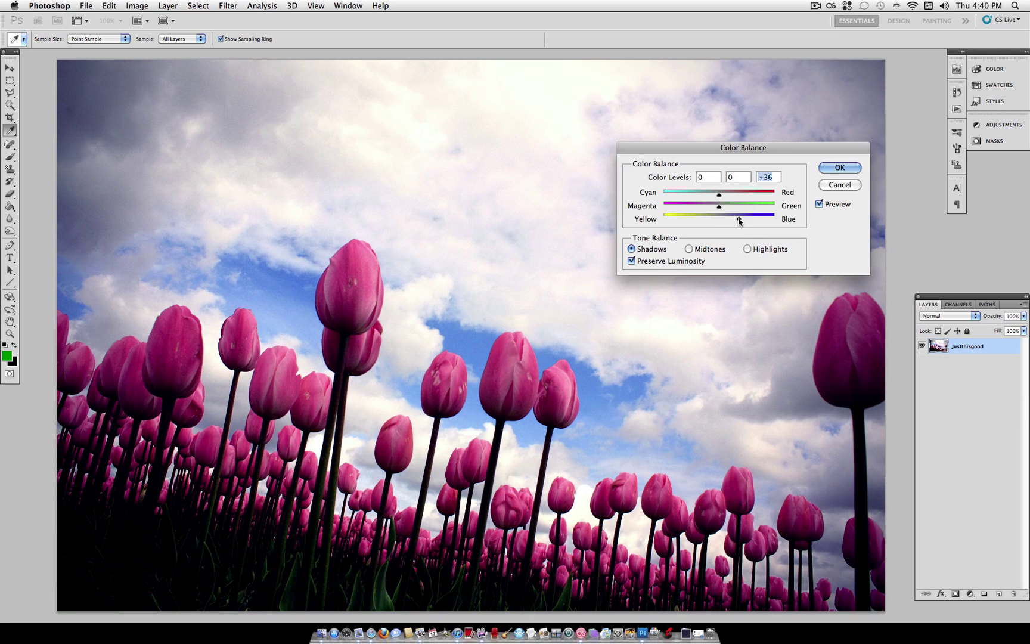
left_click(761, 250)
left_click(631, 249)
left_click_drag(739, 220, 736, 220)
left_click_drag(719, 195, 732, 209)
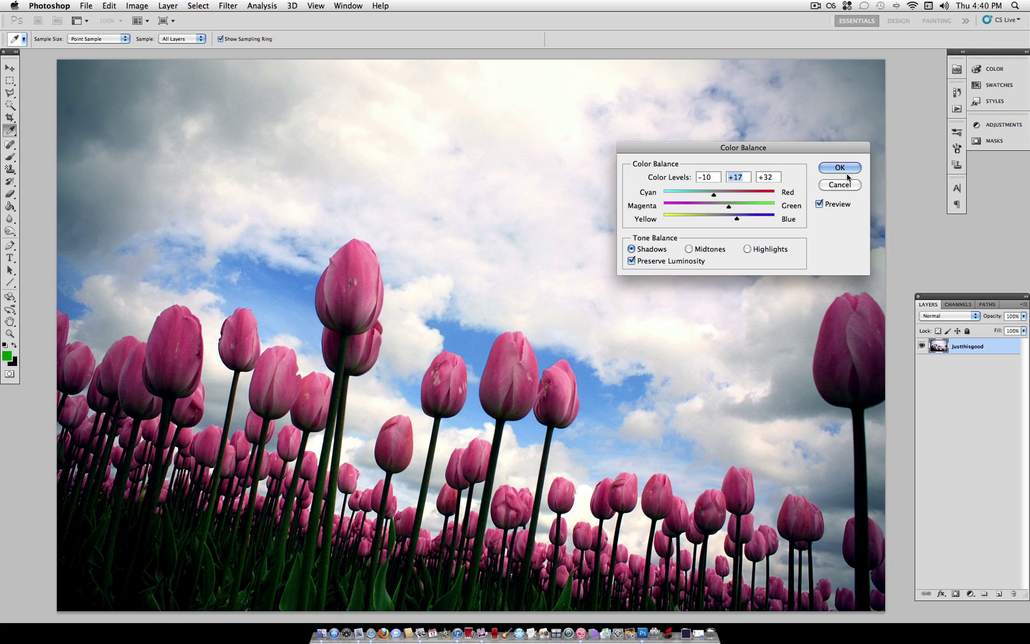
Compare before and after with Preview, then apply the color balance.
left_click(823, 206)
left_click(821, 204)
left_click(820, 204)
left_click(822, 205)
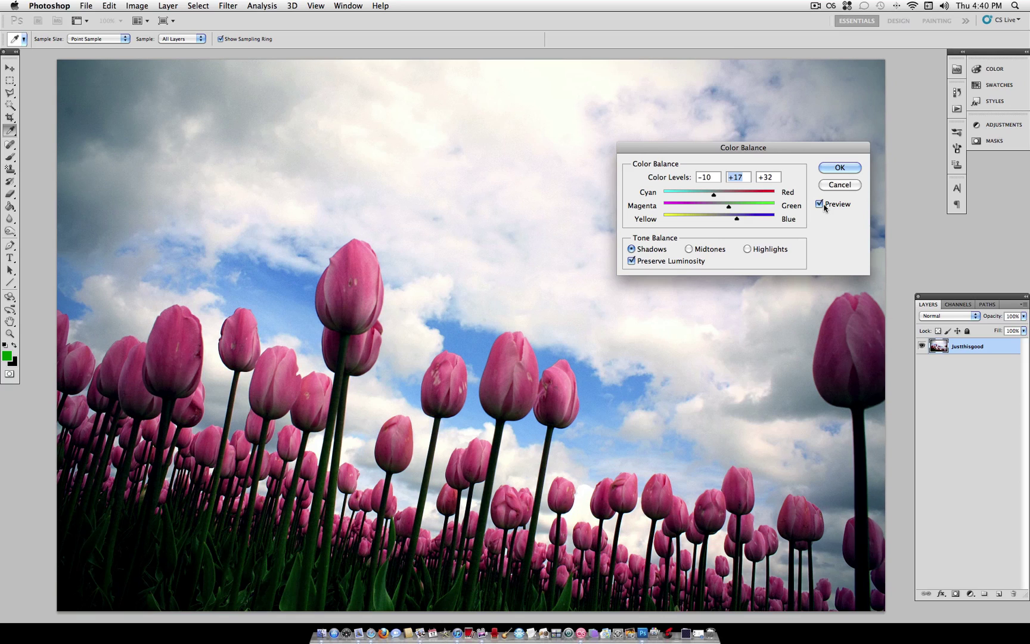
left_click(839, 168)
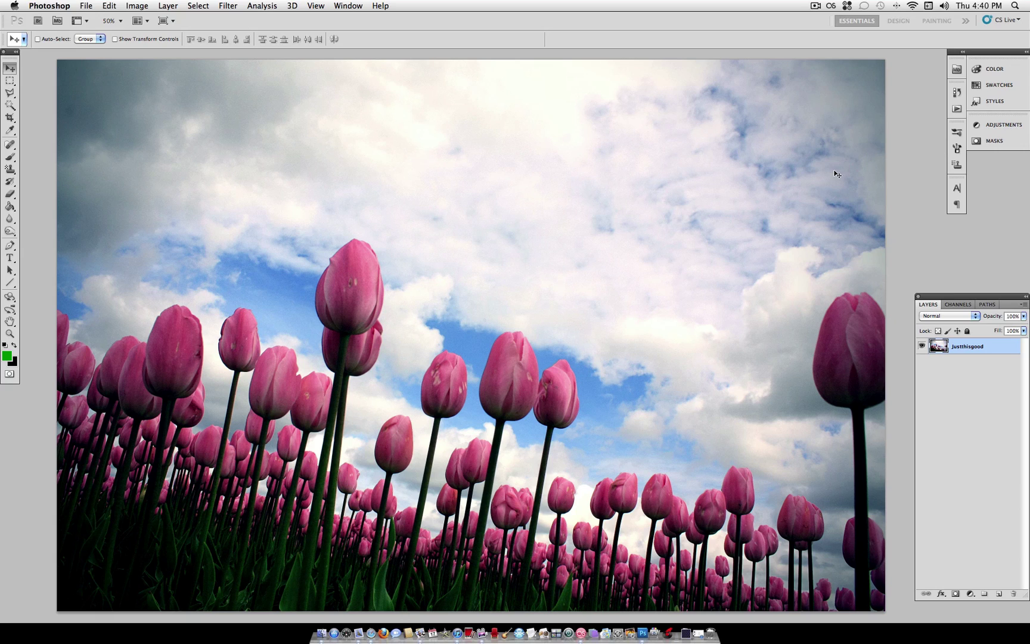
Apply Brightness/Contrast at Brightness 1 and Contrast 7 to the tulip photo.
left_click(138, 4)
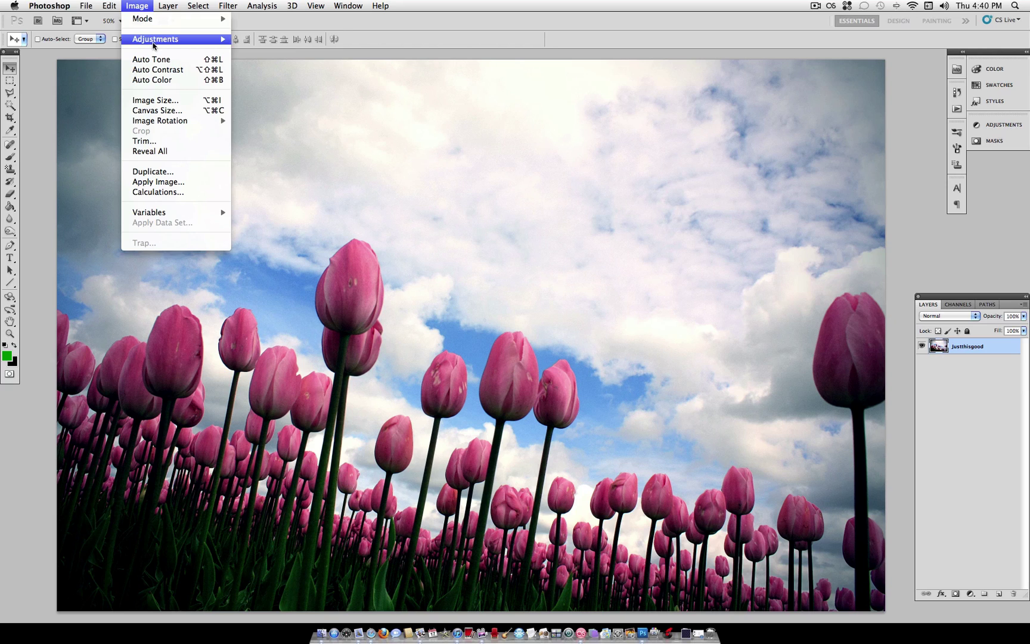
mouse_move(158, 39)
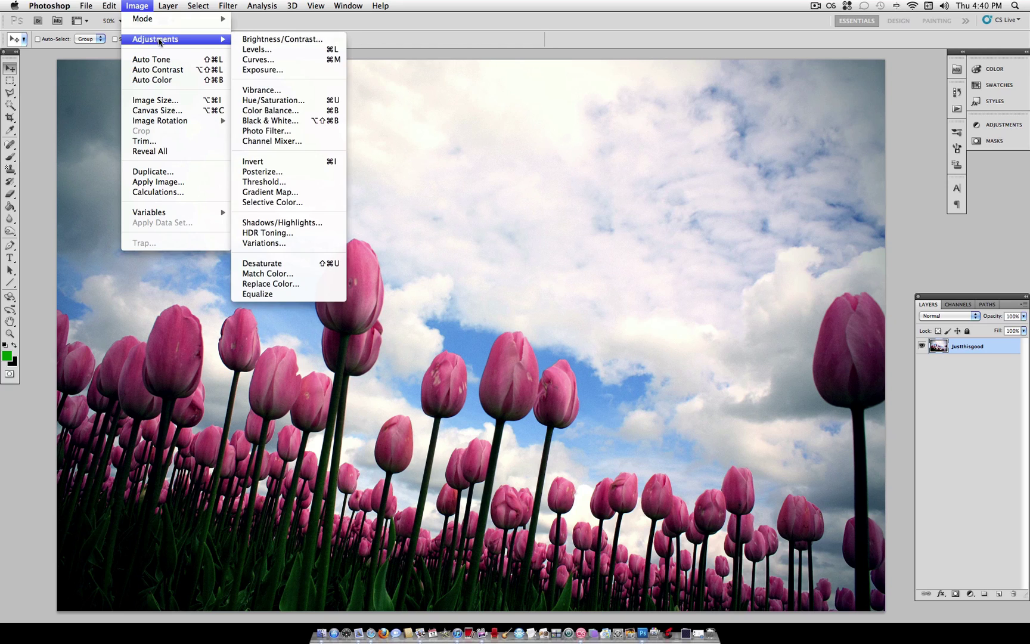
left_click(320, 42)
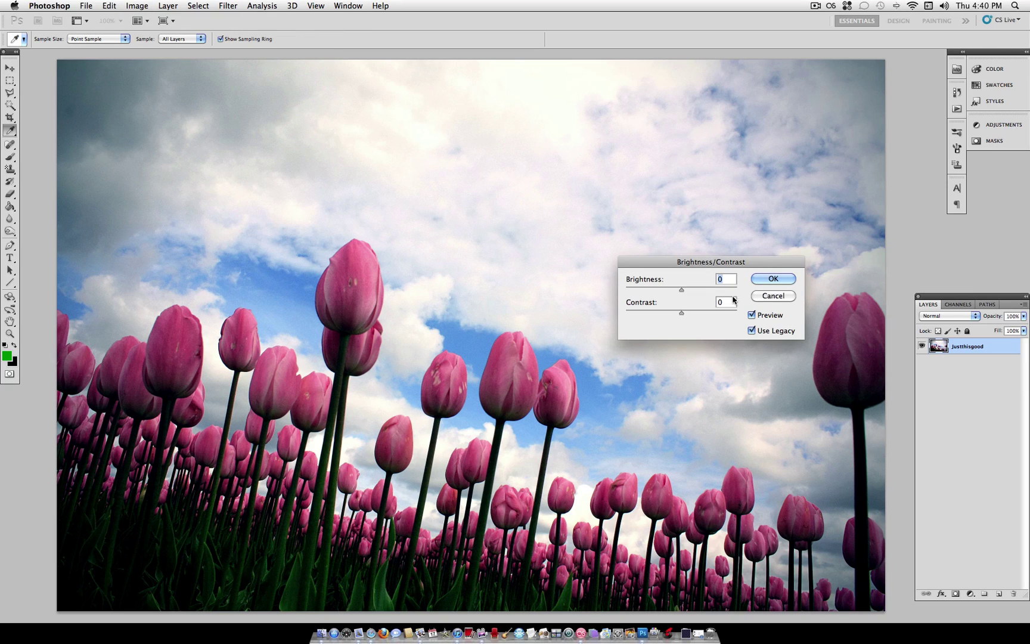
left_click_drag(698, 268, 739, 358)
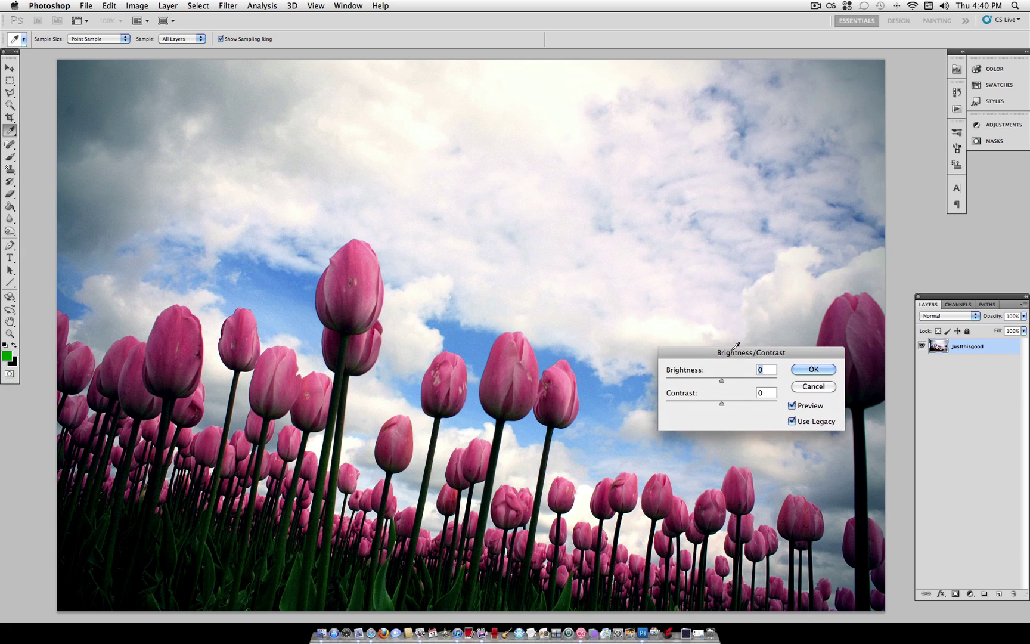
mouse_move(722, 405)
left_mouse_down()
mouse_move(722, 381)
mouse_move(725, 406)
left_mouse_up()
left_click_drag(726, 407, 726, 406)
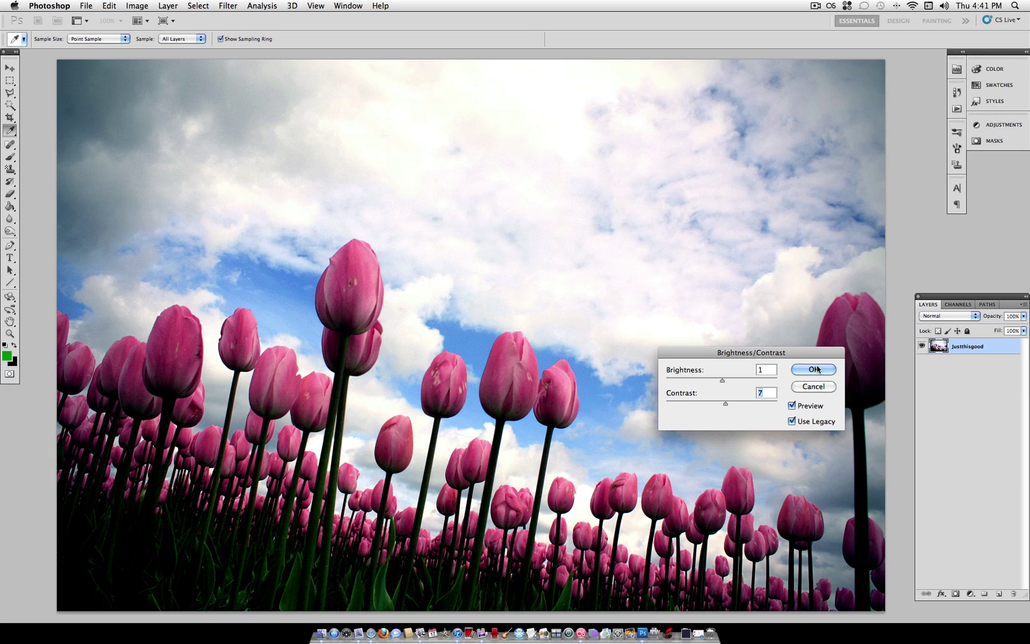
left_click_drag(805, 352, 663, 169)
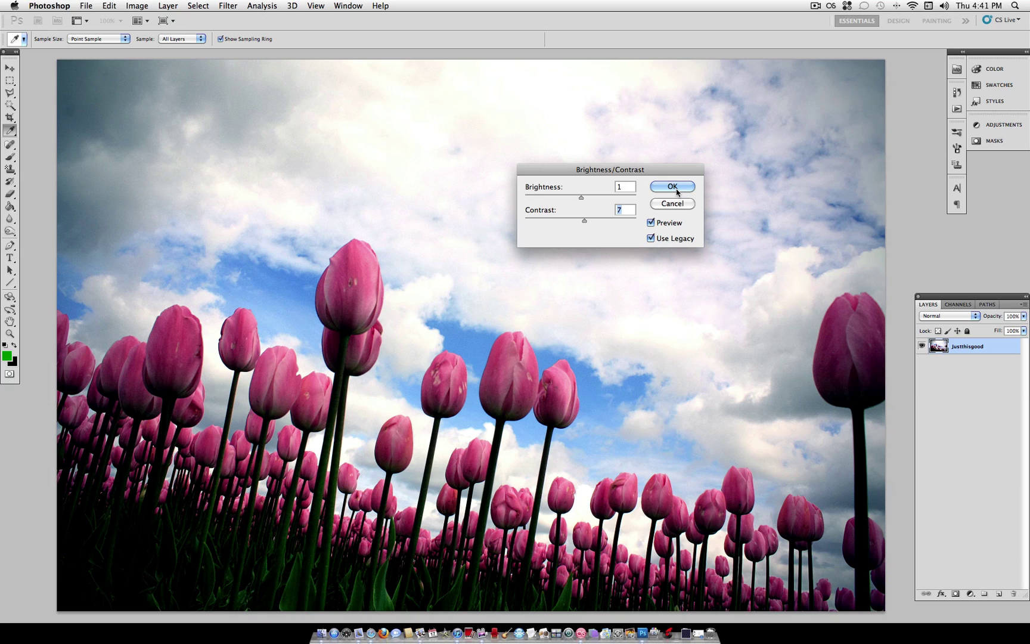
left_click(672, 187)
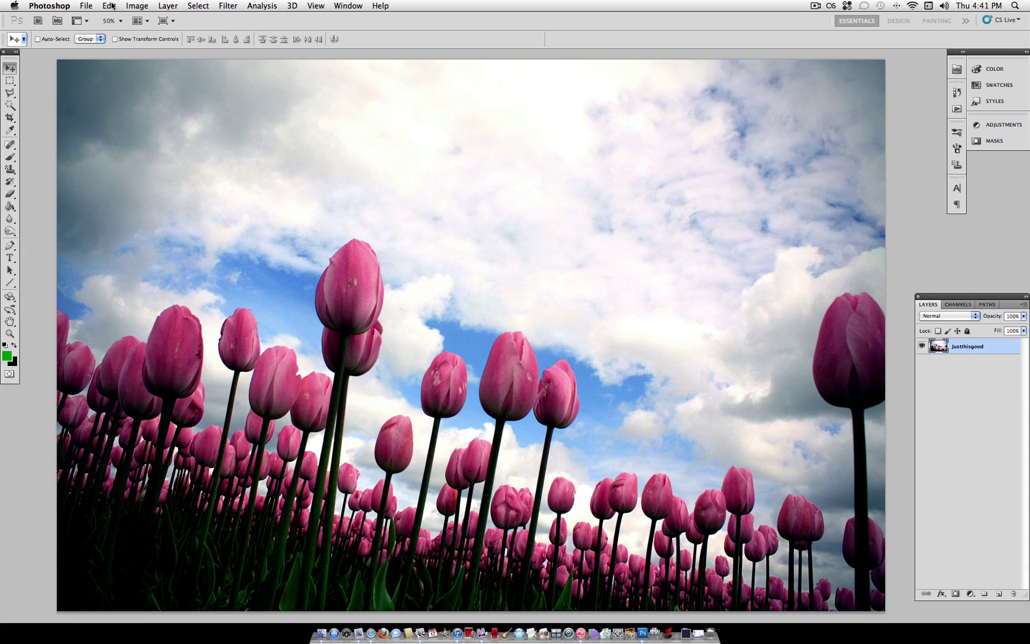
left_click(87, 6)
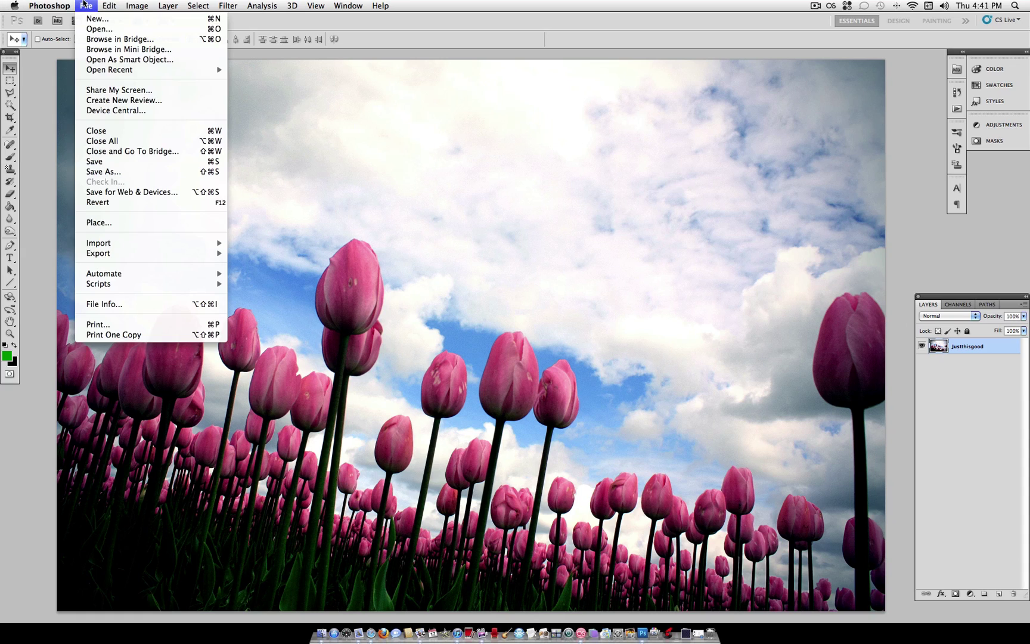
left_click(143, 207)
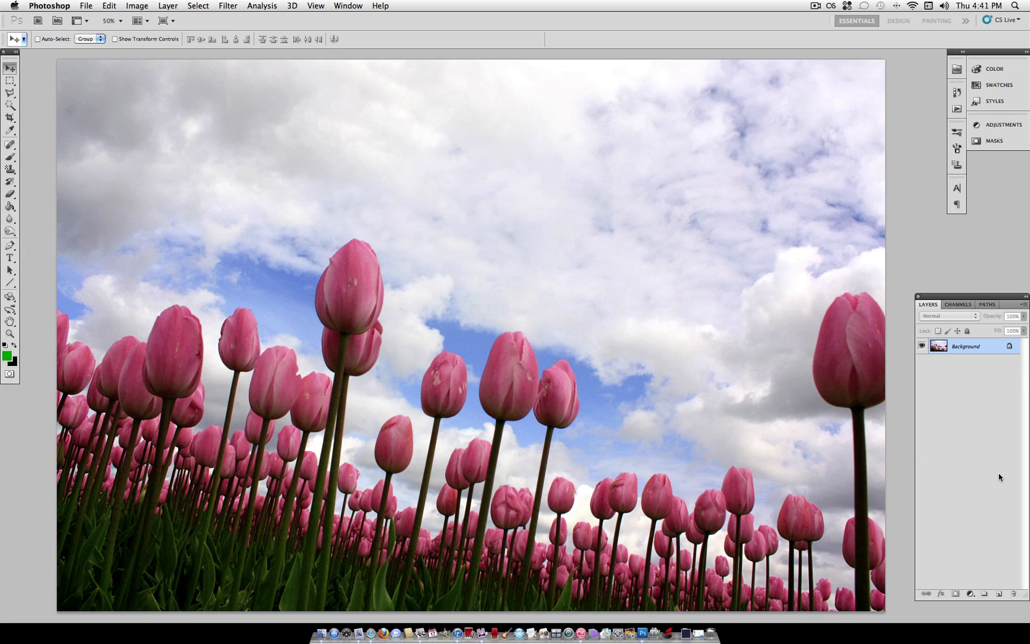
key("super+z")
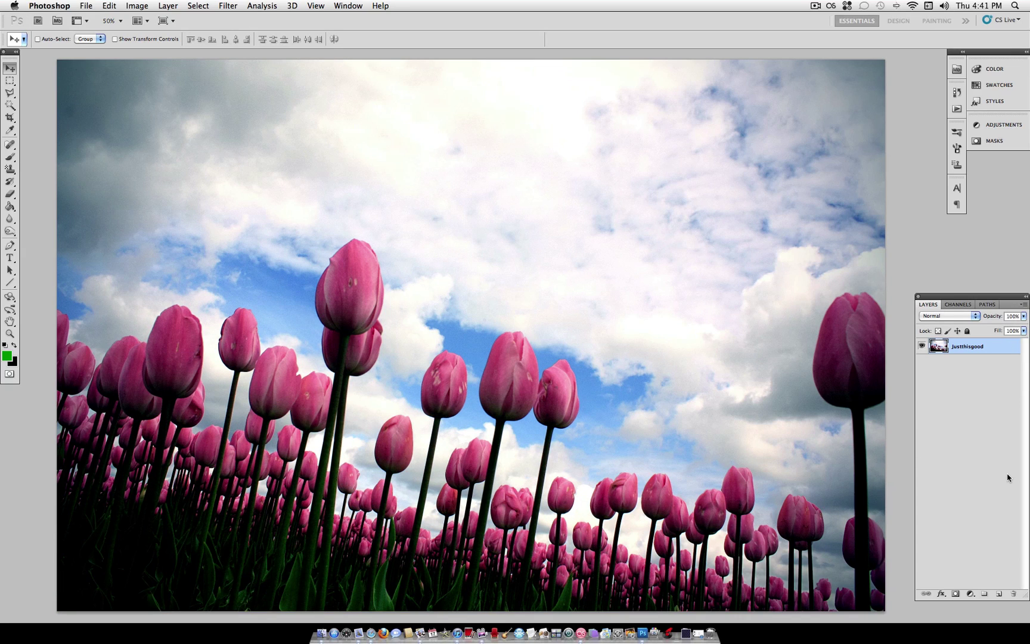
key("super+z")
key("super+z")
Create a Color Balance 1 adjustment layer with its default neutral values.
left_click(166, 5)
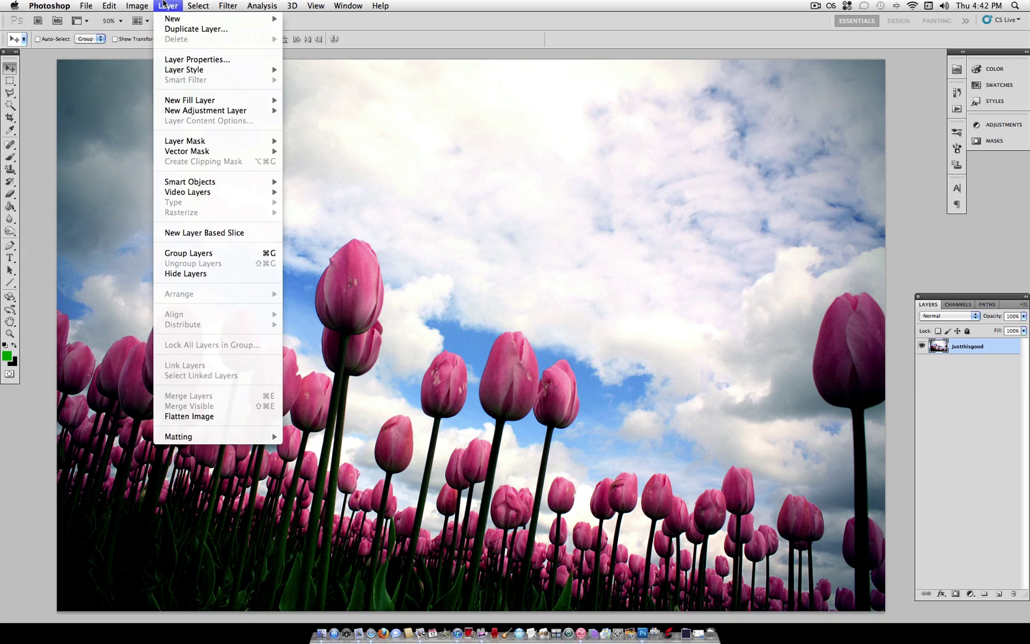
mouse_move(136, 6)
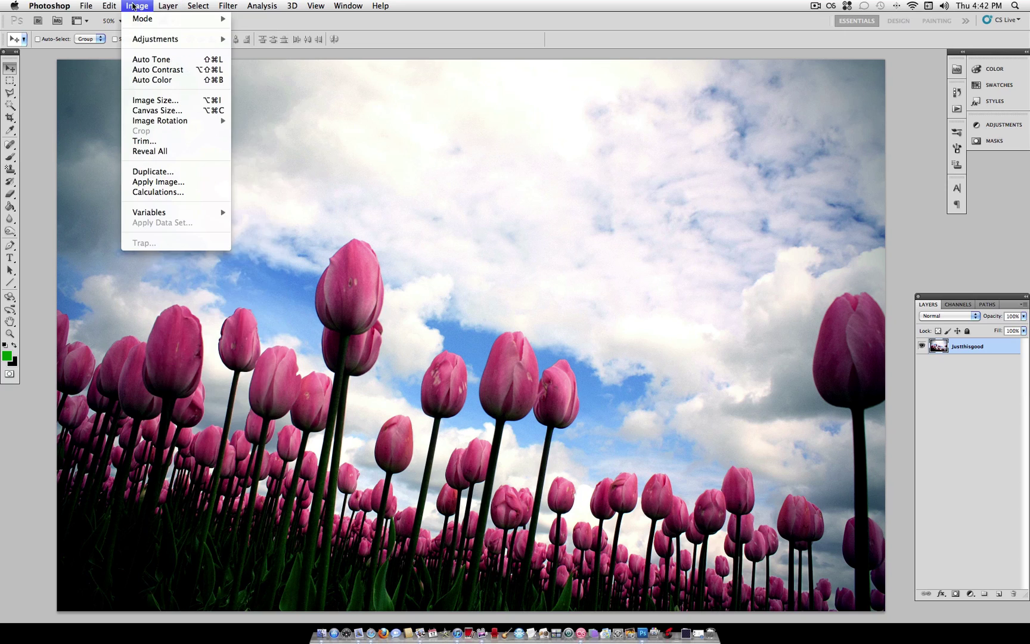
mouse_move(161, 40)
mouse_move(172, 5)
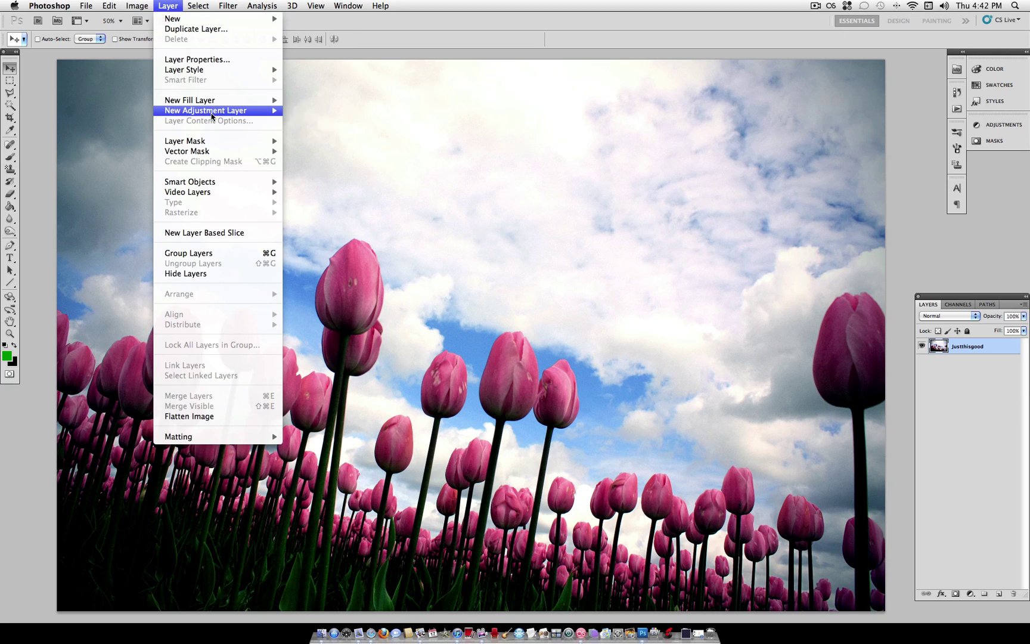
mouse_move(212, 115)
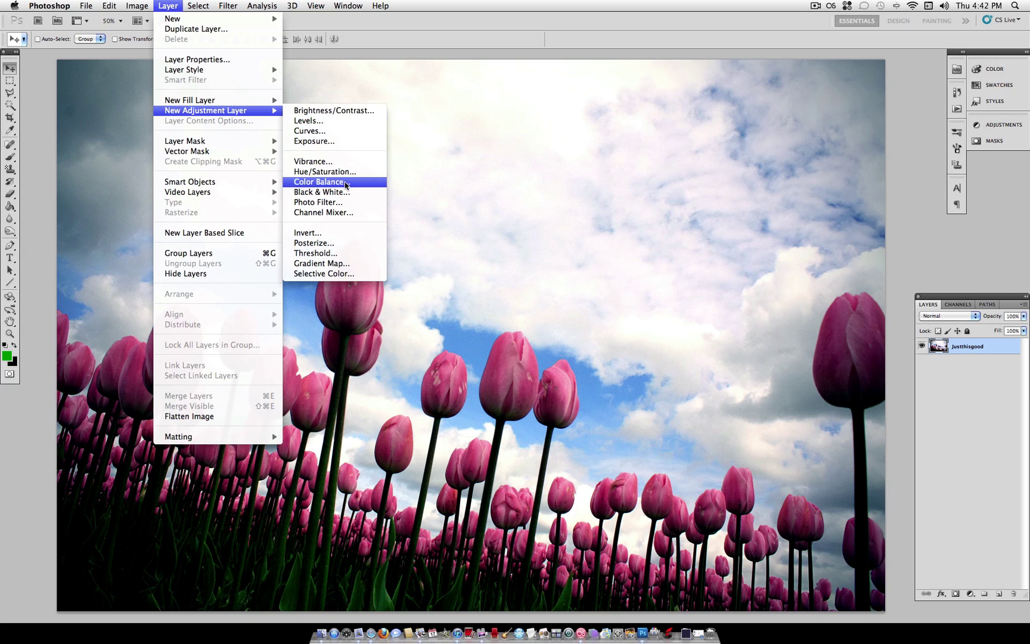
left_click(338, 183)
left_click(607, 281)
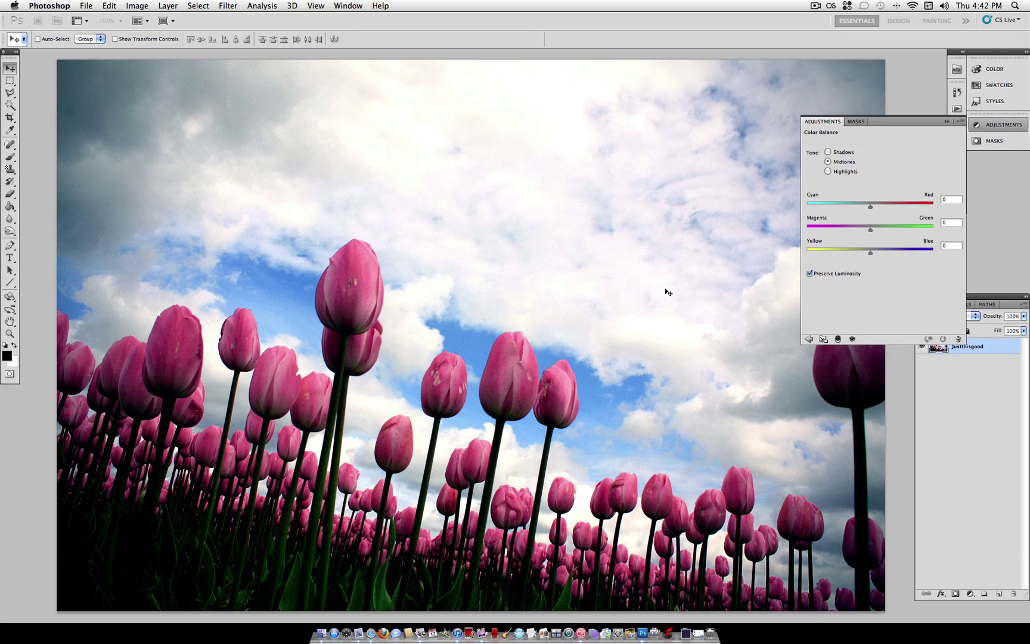
Hide the Color Balance 1 layer and make Justthisgood the active layer.
left_click(992, 353)
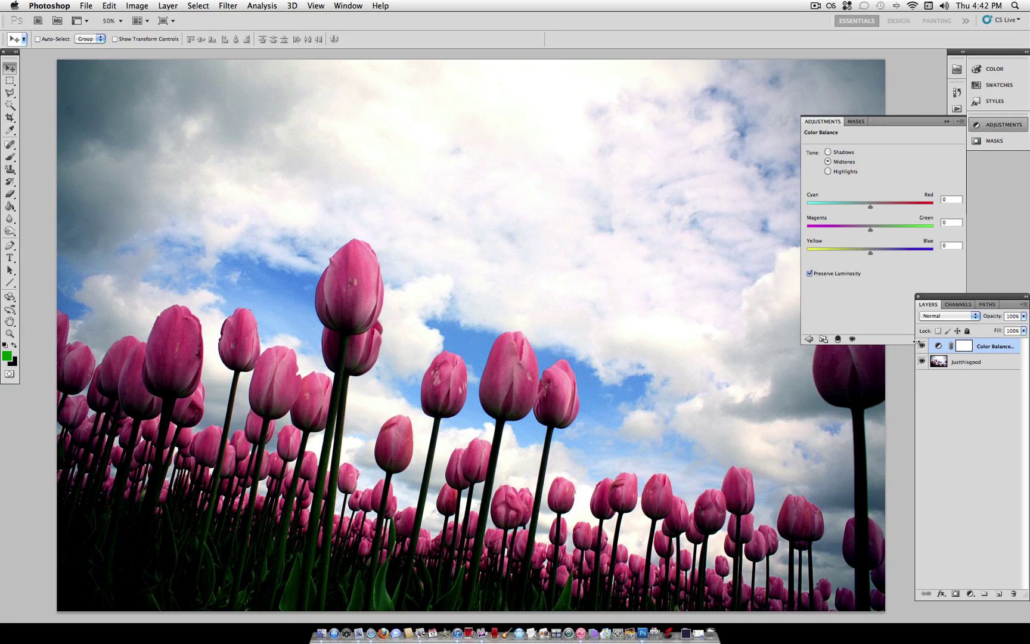
left_click(923, 347)
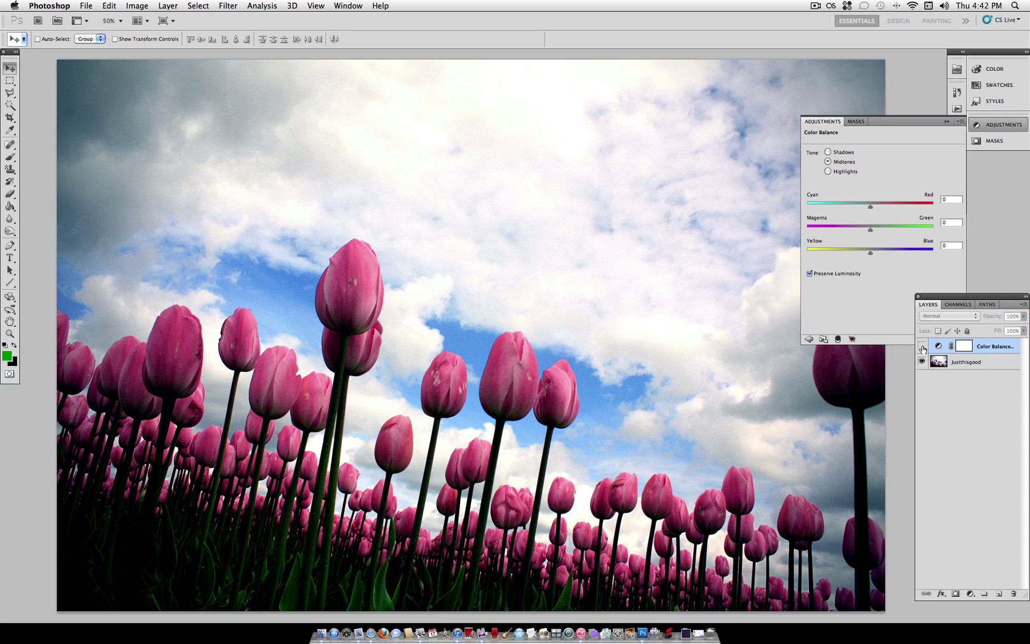
left_click(961, 364)
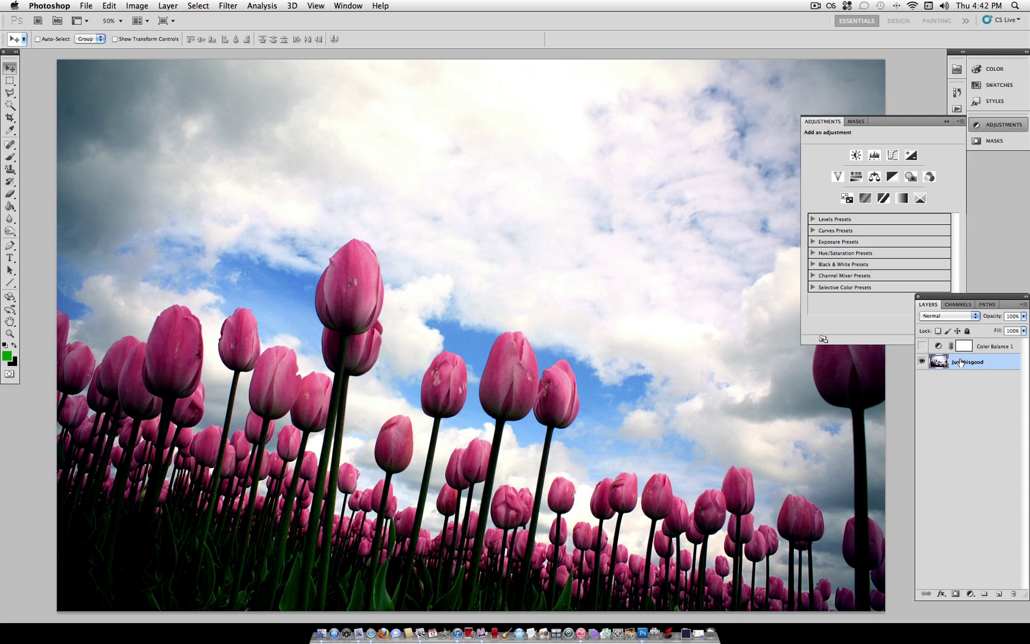